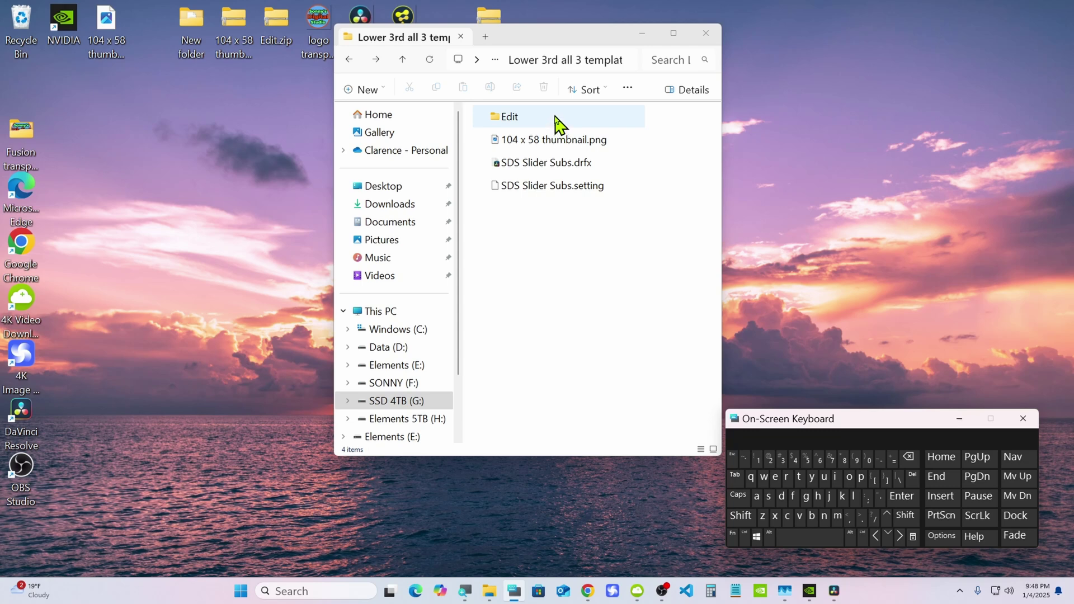
# Compress the Edit folder in the Lower 3rd templates folder into a ZIP file.
pyautogui.rightClick(538, 117)
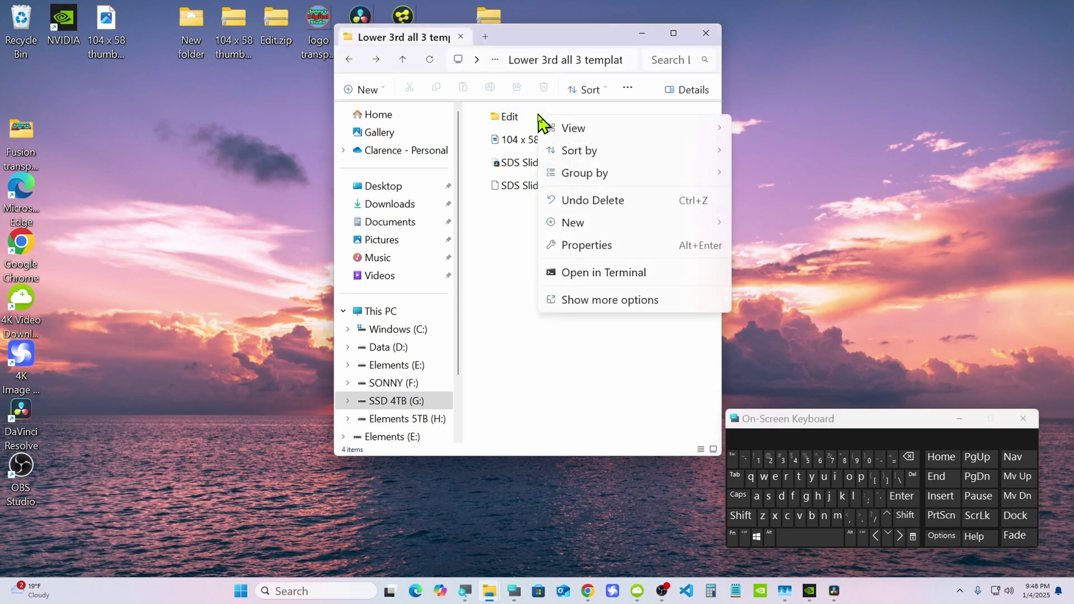
pyautogui.press('Escape')
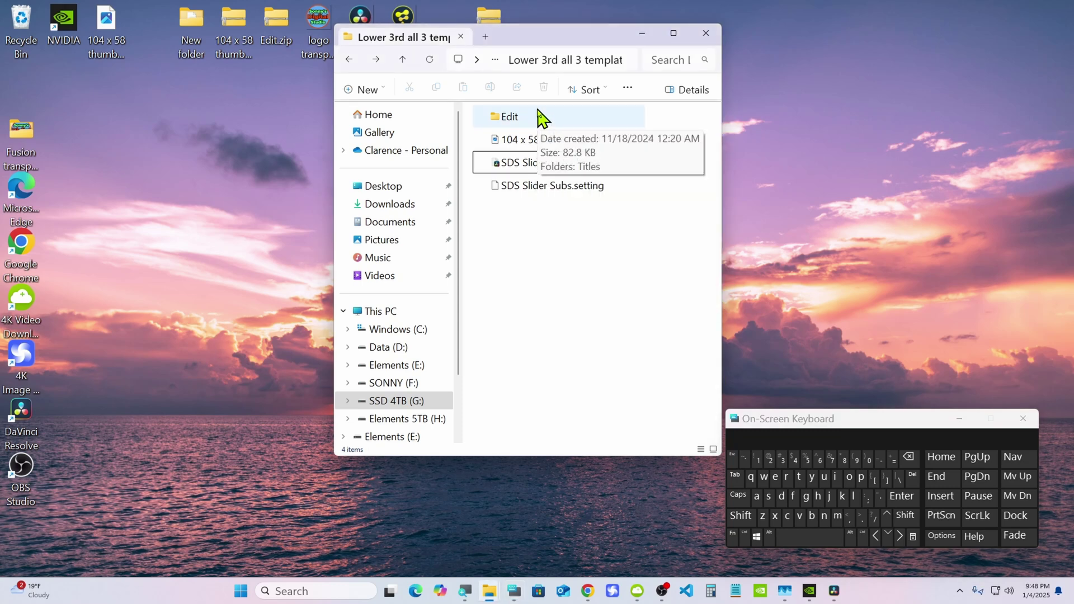
pyautogui.rightClick(539, 117)
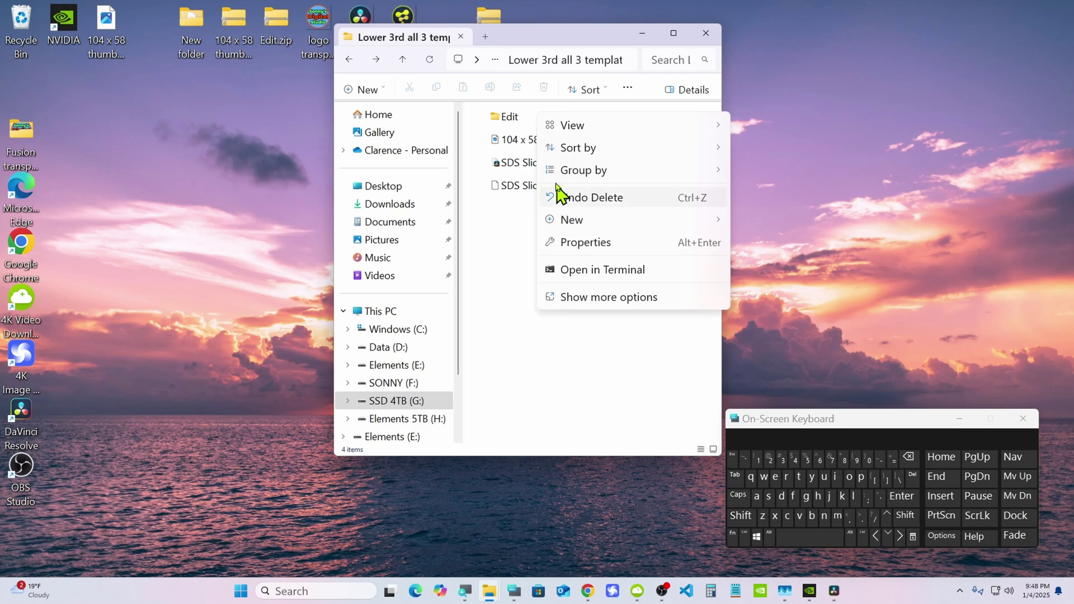
pyautogui.click(527, 123)
pyautogui.rightClick(528, 123)
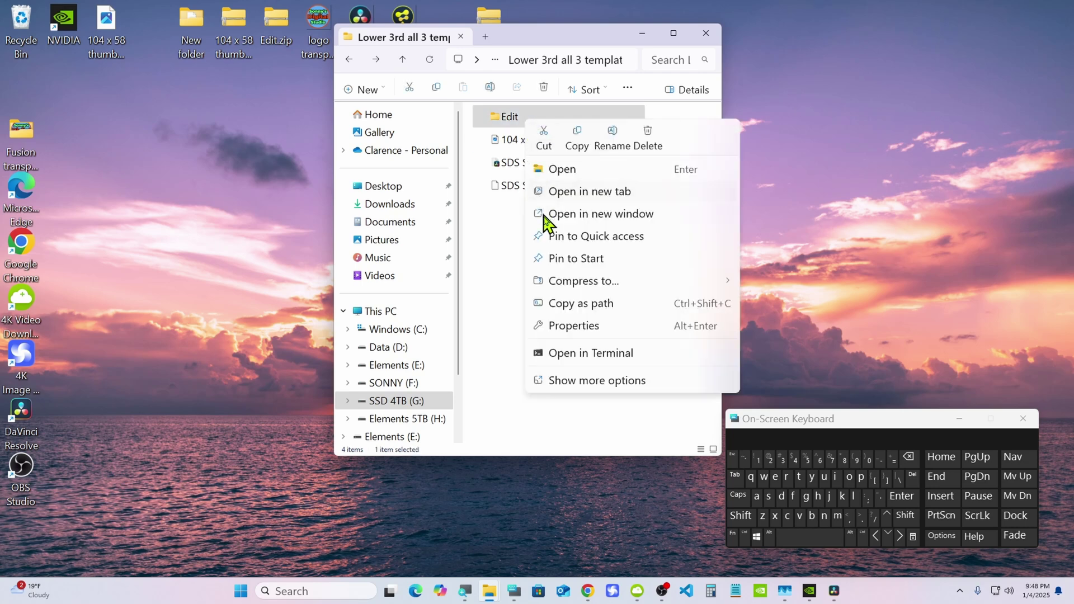
pyautogui.moveTo(608, 286)
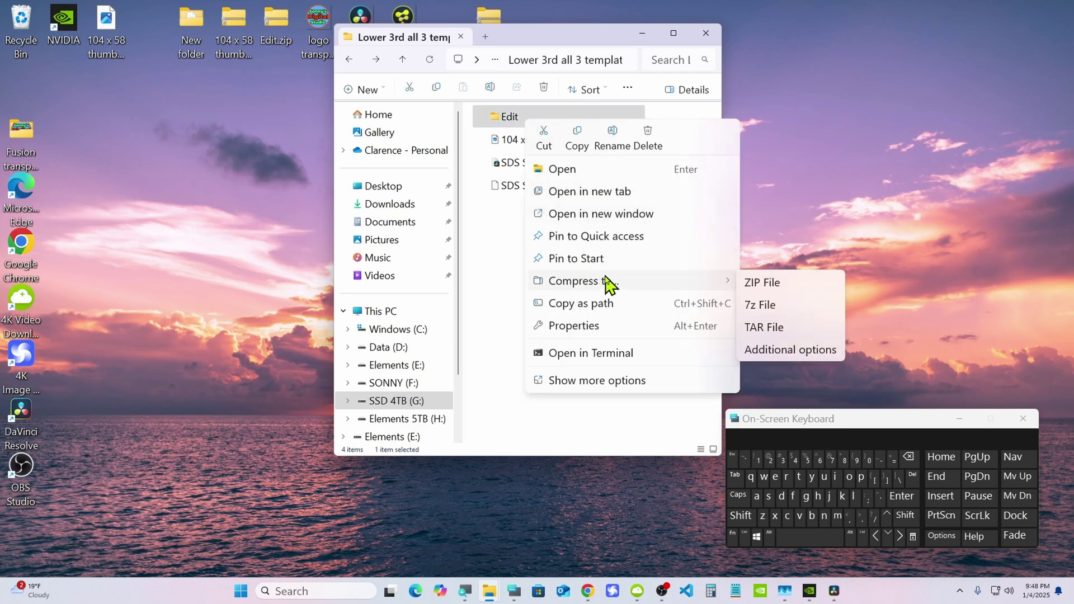
pyautogui.click(773, 283)
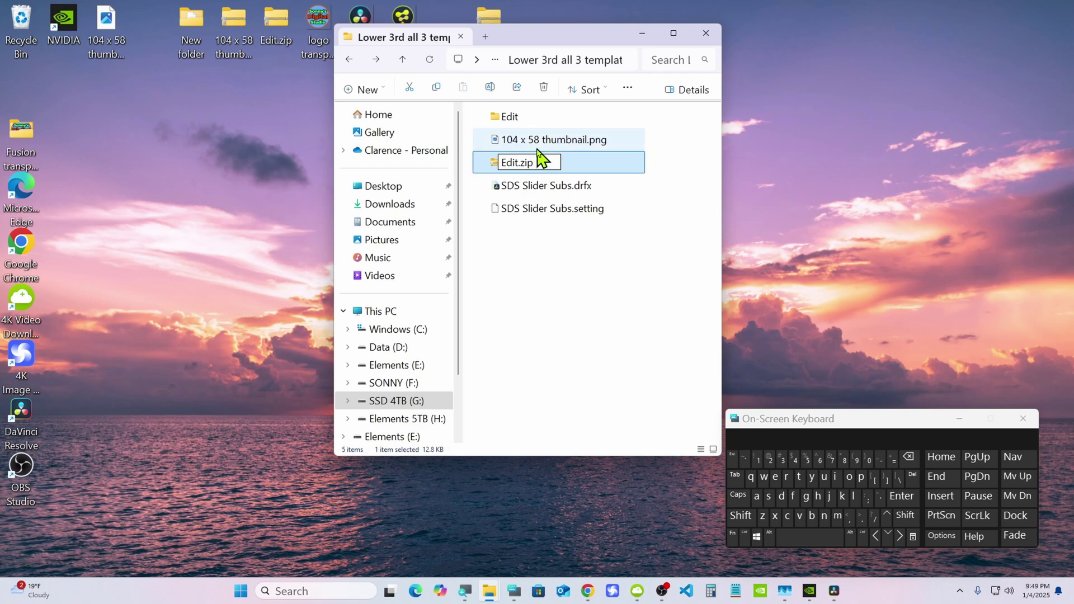
# Rename the new Edit.zip archive as Slider.drfx and accept the file extension change.
pyautogui.click(909, 457)
pyautogui.click(909, 457)
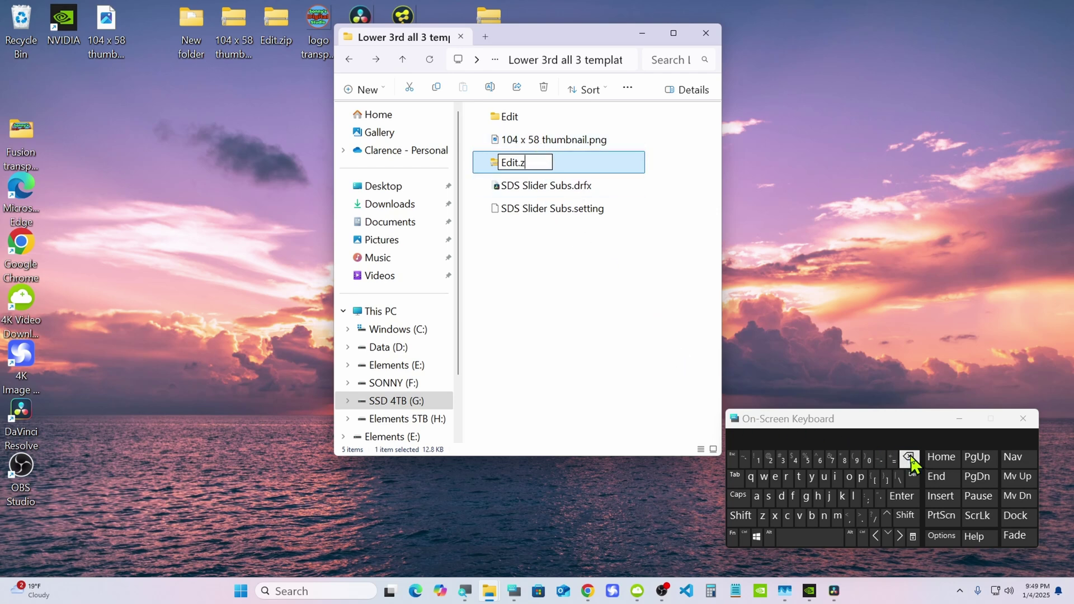
pyautogui.click(909, 457)
pyautogui.click(908, 457)
pyautogui.click(908, 457)
pyautogui.click(909, 457)
pyautogui.click(909, 457)
pyautogui.click(908, 457)
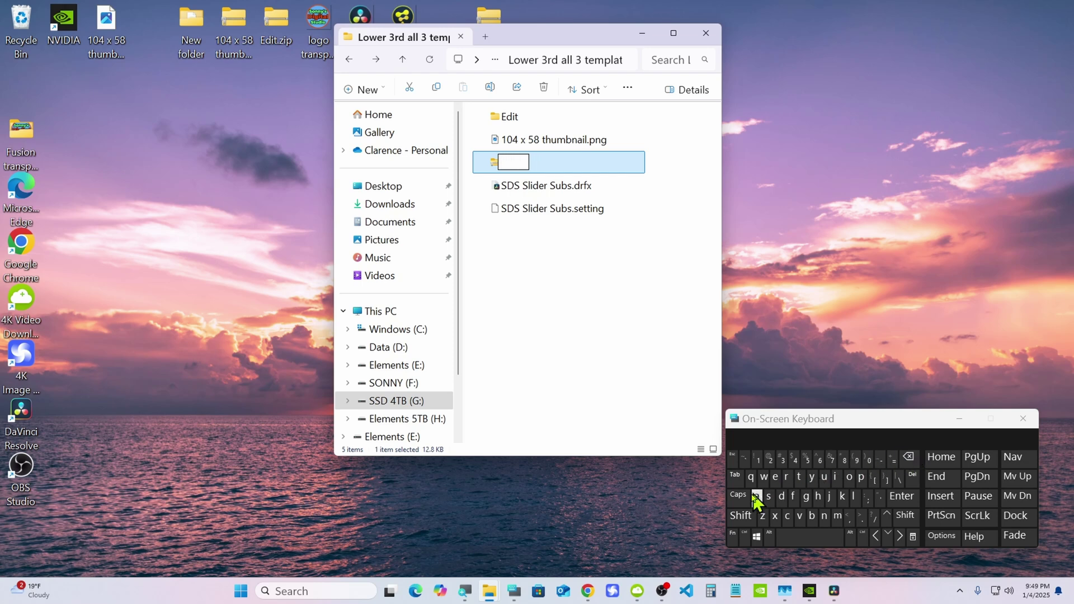
pyautogui.click(735, 515)
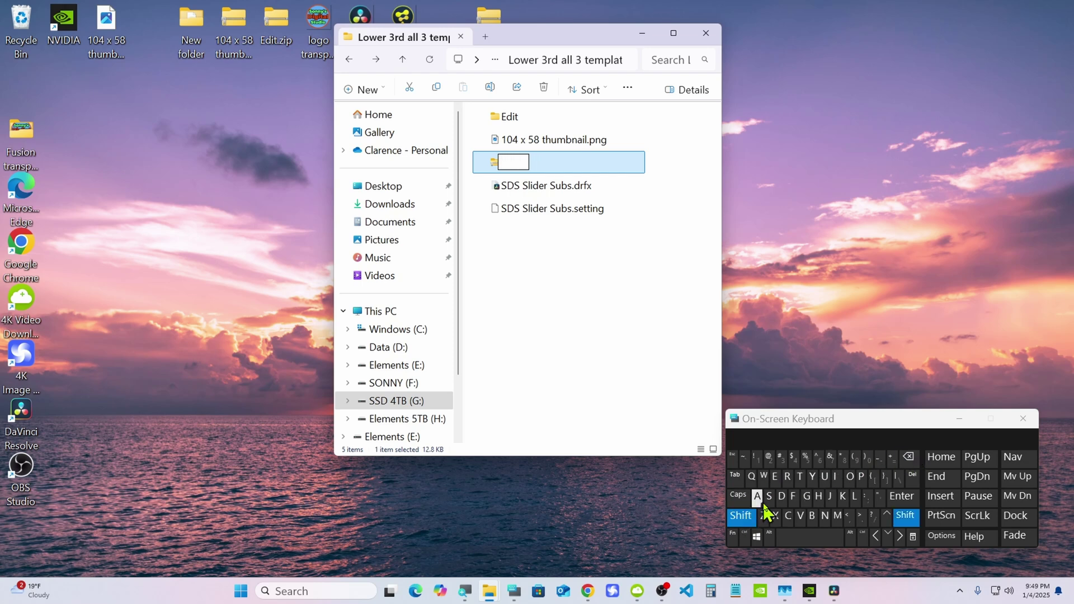
pyautogui.click(768, 496)
pyautogui.click(853, 497)
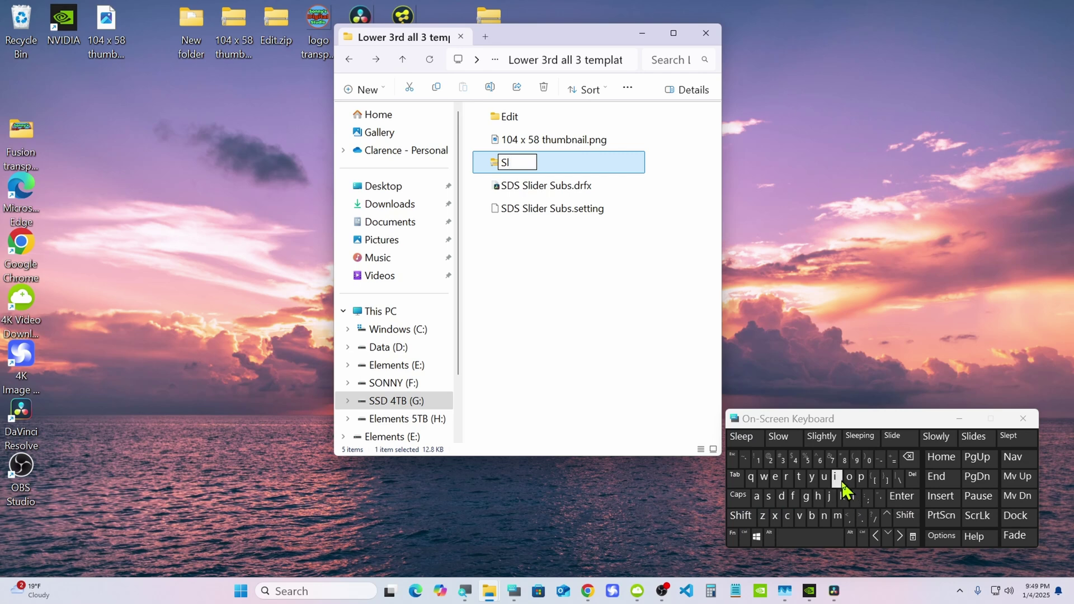
pyautogui.click(836, 477)
pyautogui.click(781, 496)
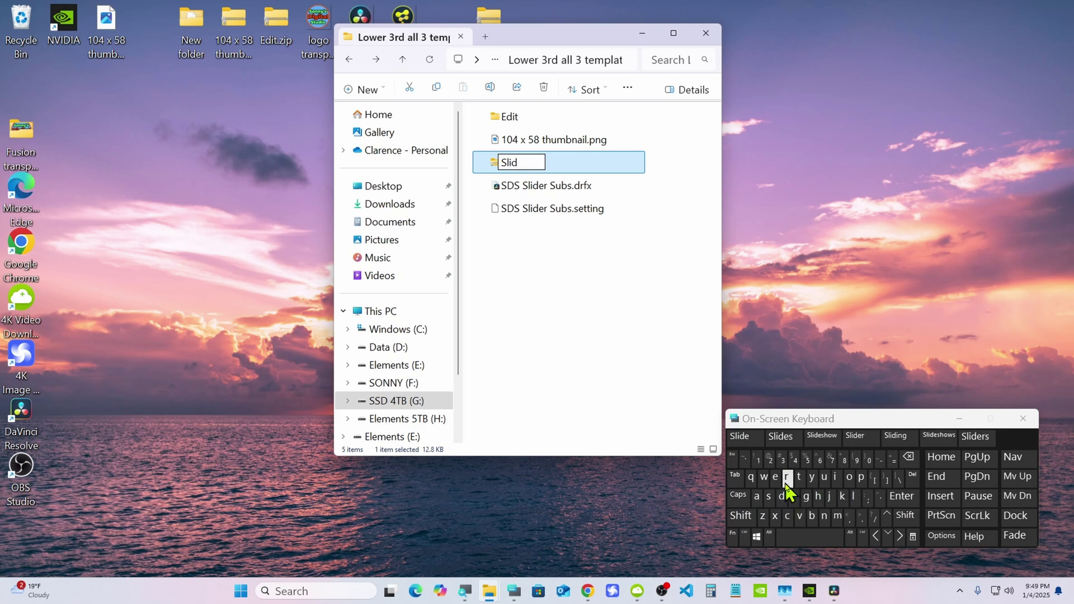
pyautogui.click(775, 477)
pyautogui.click(786, 477)
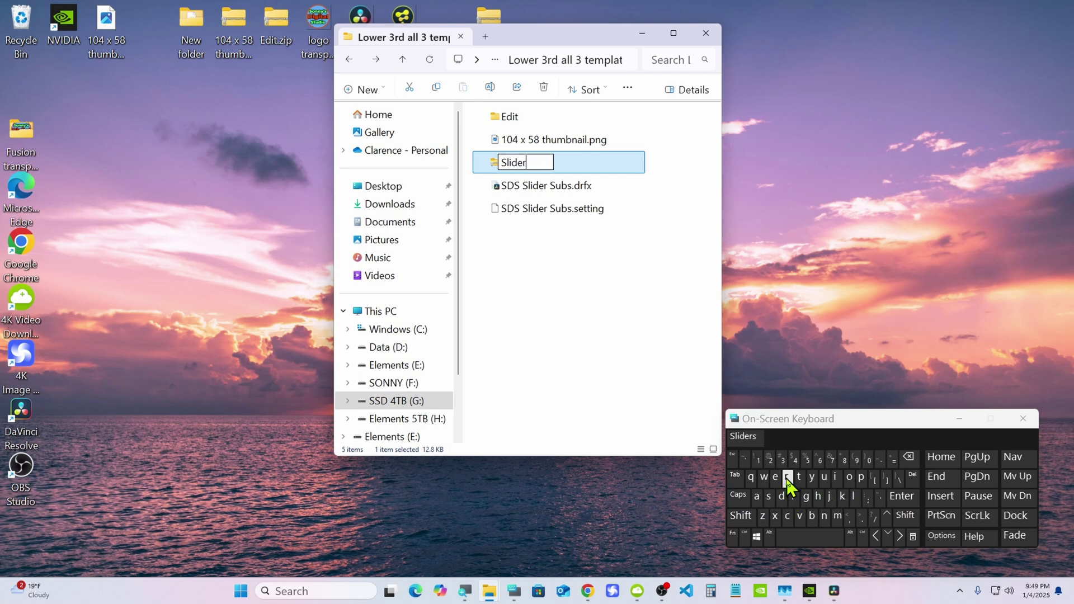
pyautogui.click(861, 517)
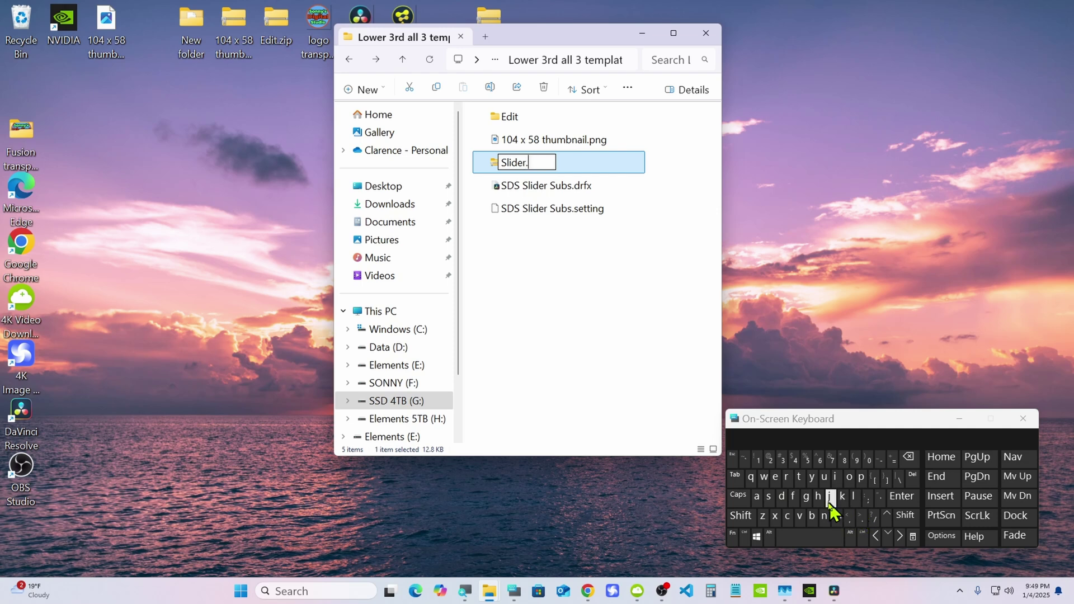
pyautogui.click(782, 496)
pyautogui.click(787, 479)
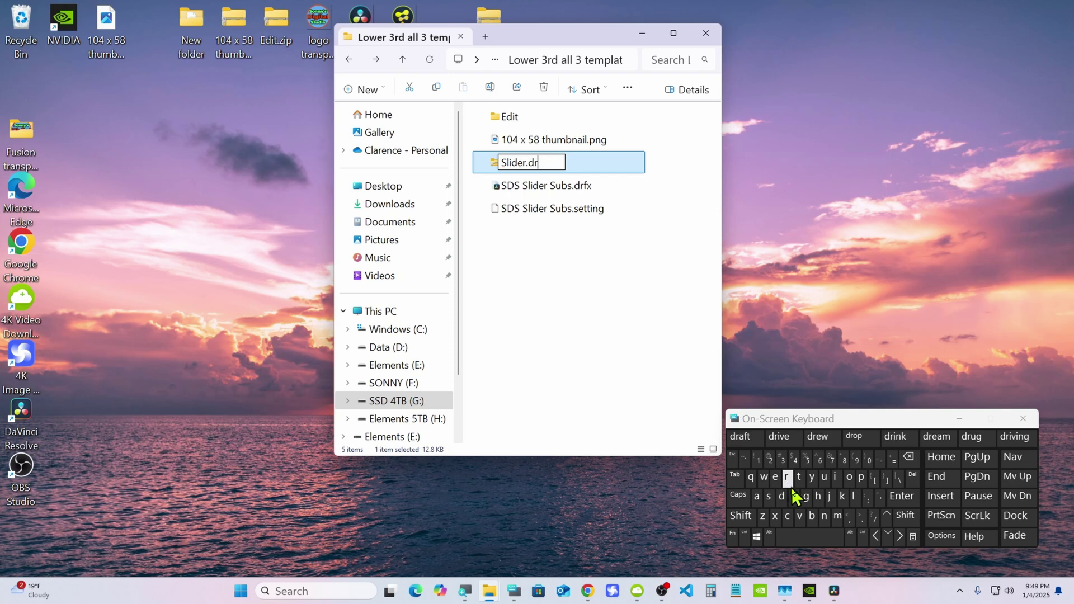
pyautogui.click(794, 496)
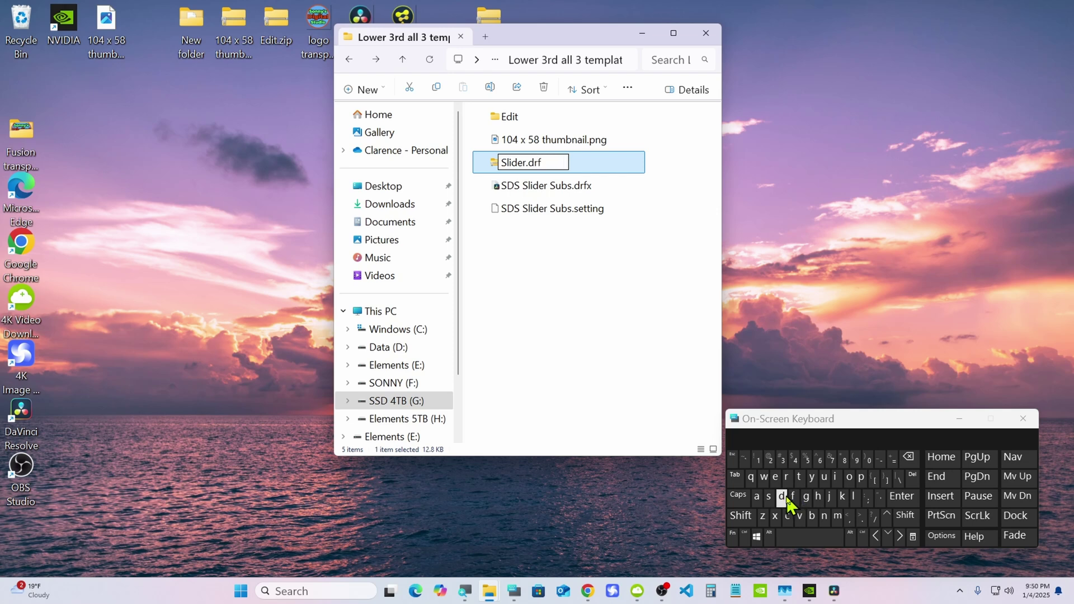
pyautogui.click(775, 515)
pyautogui.click(898, 499)
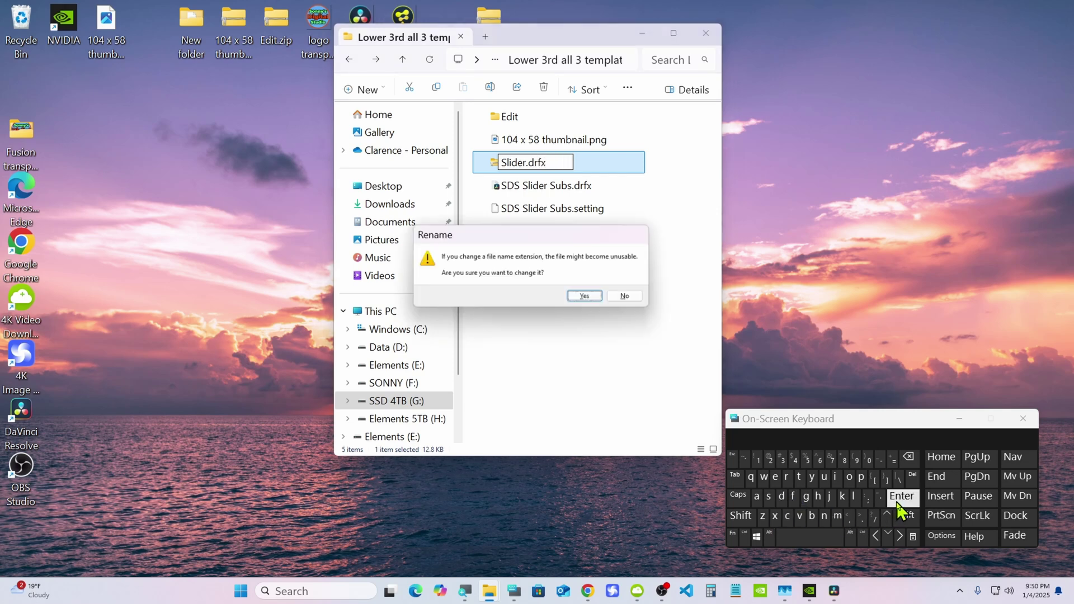
pyautogui.click(585, 296)
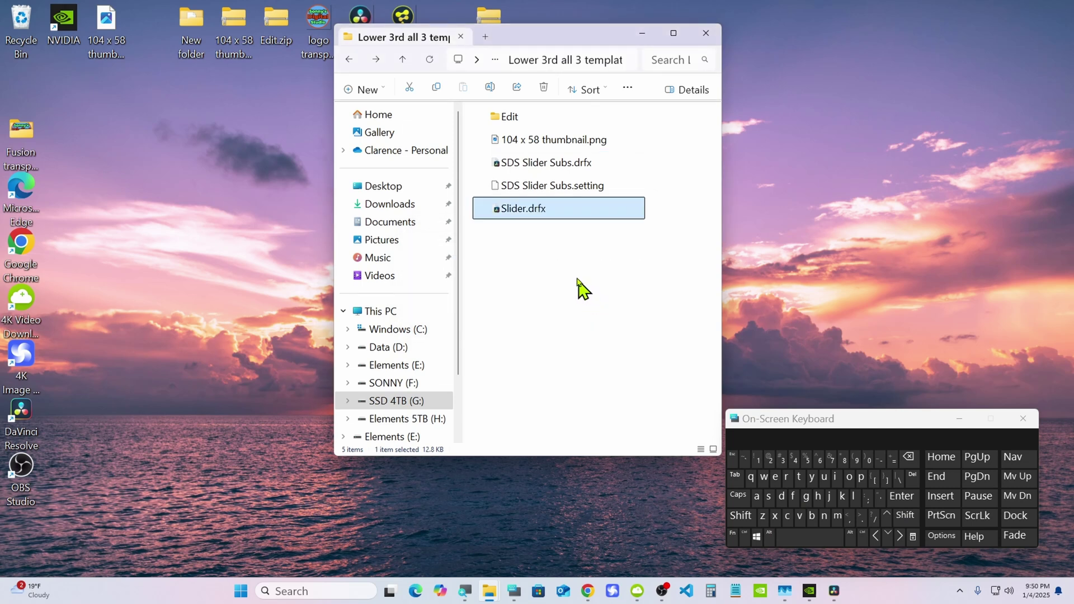
# Open Slider.drfx in DaVinci Resolve to view the template install prompt, then cancel it and minimise the program.
pyautogui.doubleClick(541, 209)
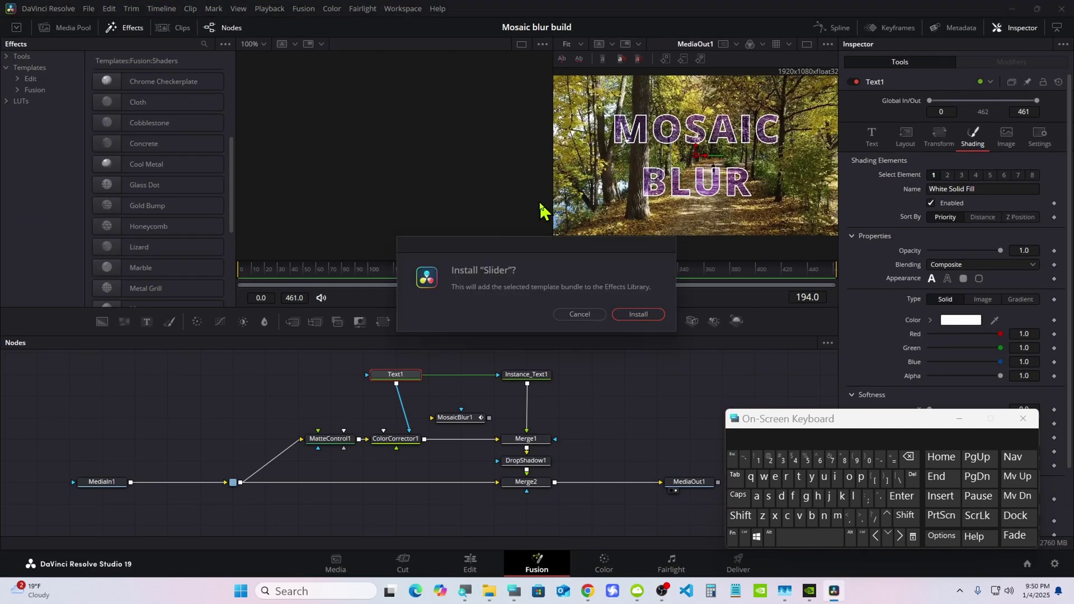
pyautogui.click(577, 315)
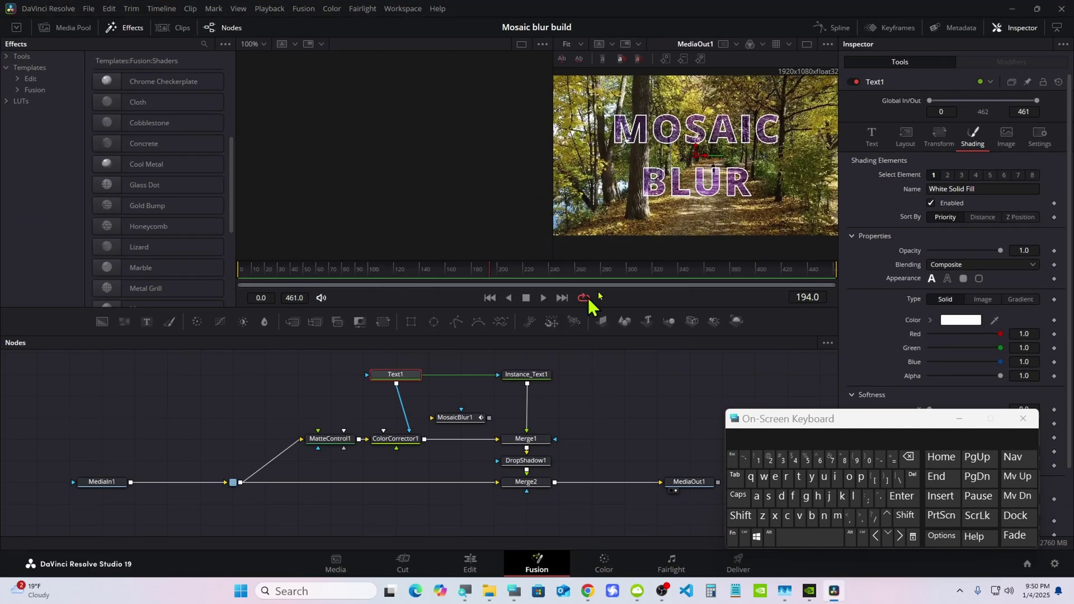
pyautogui.click(1012, 9)
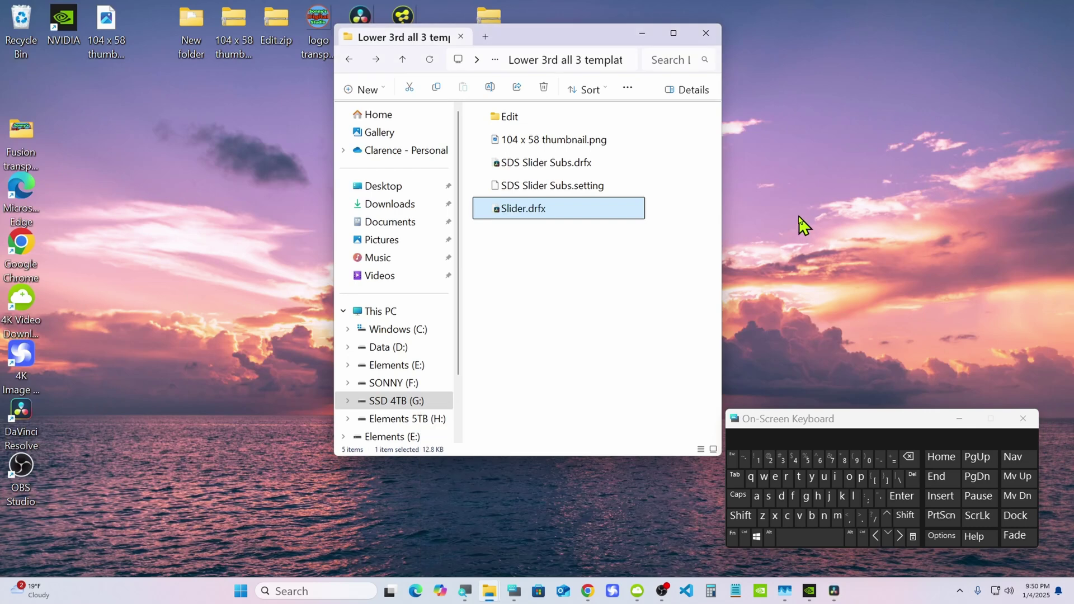
# Delete the Slider.drfx file from the templates folder.
pyautogui.rightClick(534, 213)
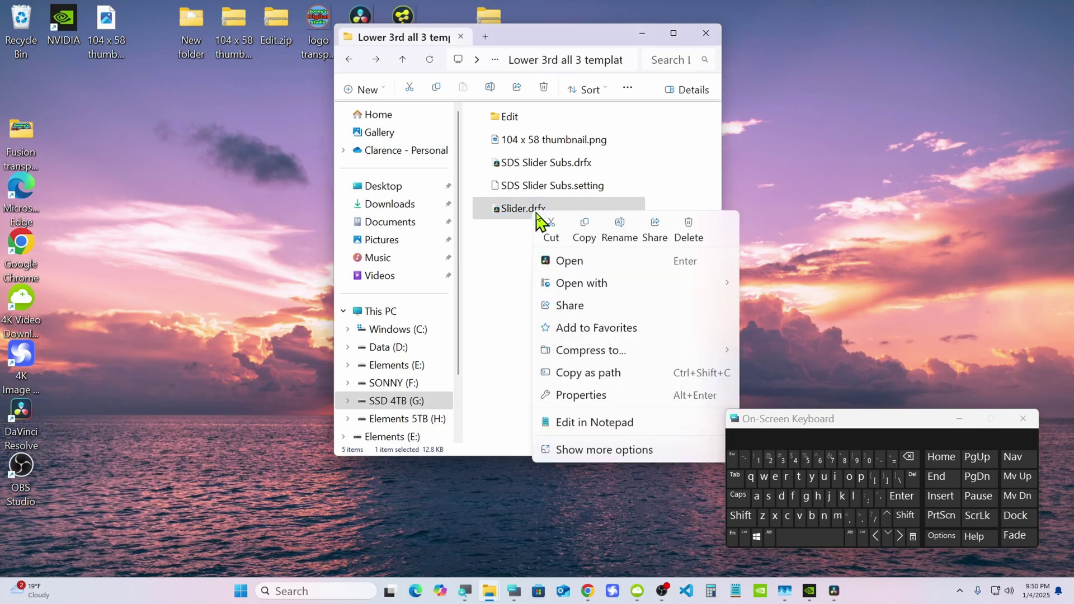
pyautogui.click(689, 227)
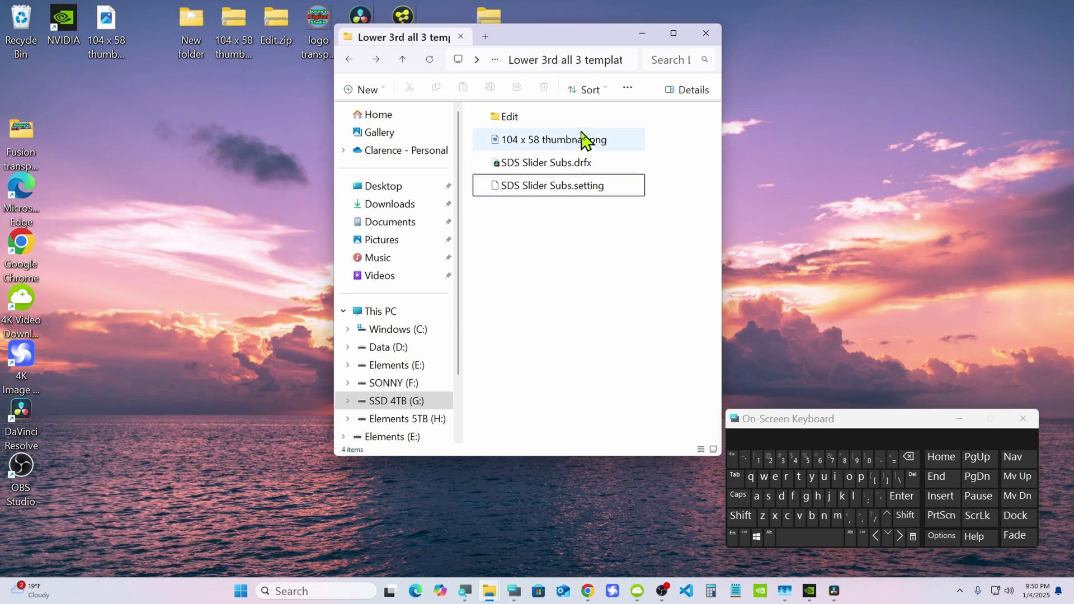
# Display the templates folder's contents as large icons.
pyautogui.click(629, 90)
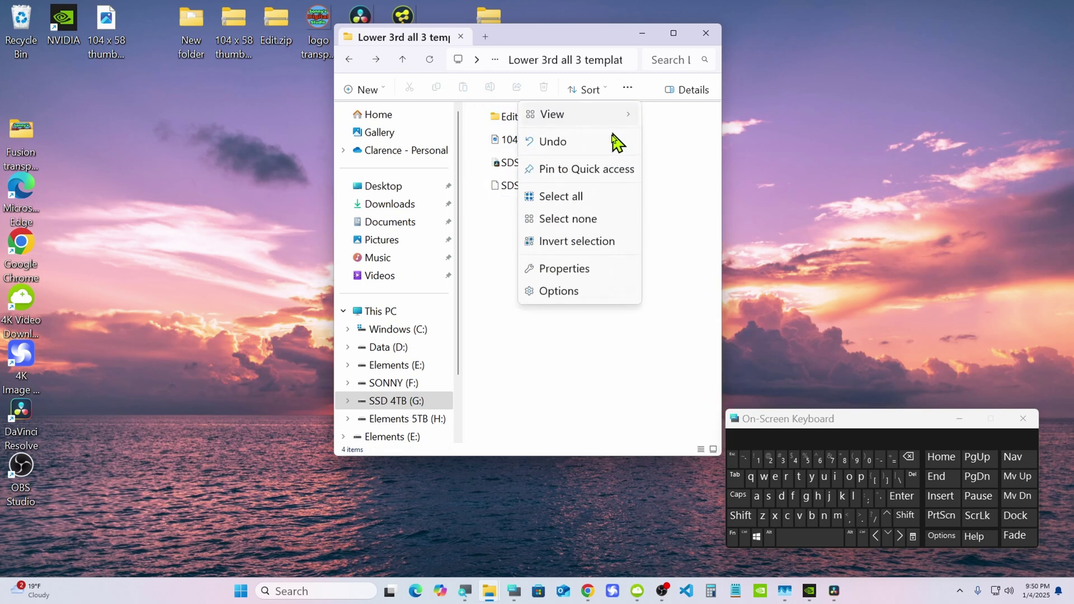
pyautogui.moveTo(590, 120)
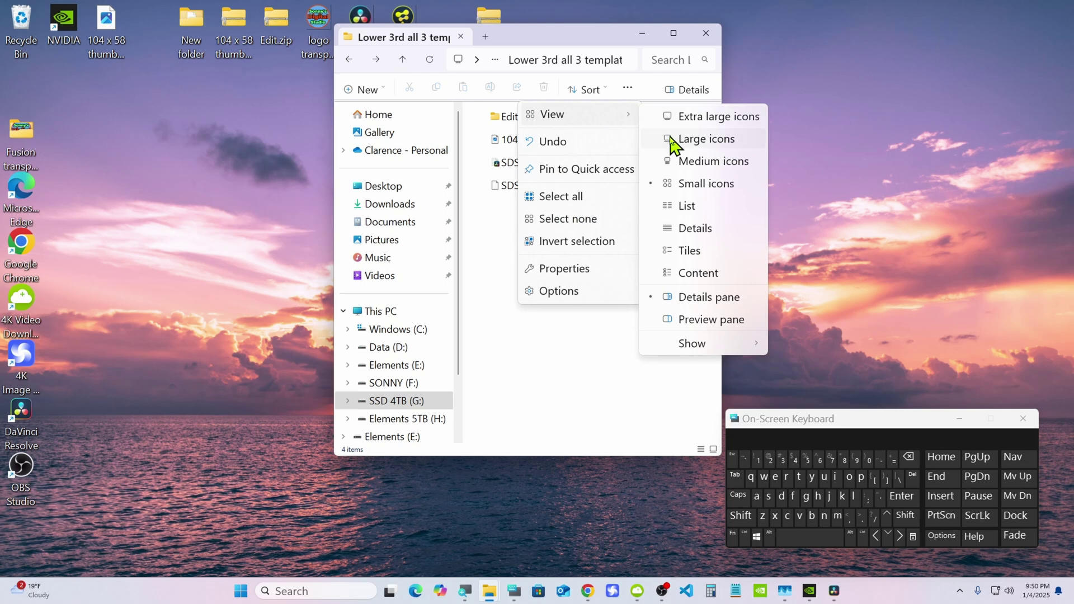
pyautogui.click(675, 145)
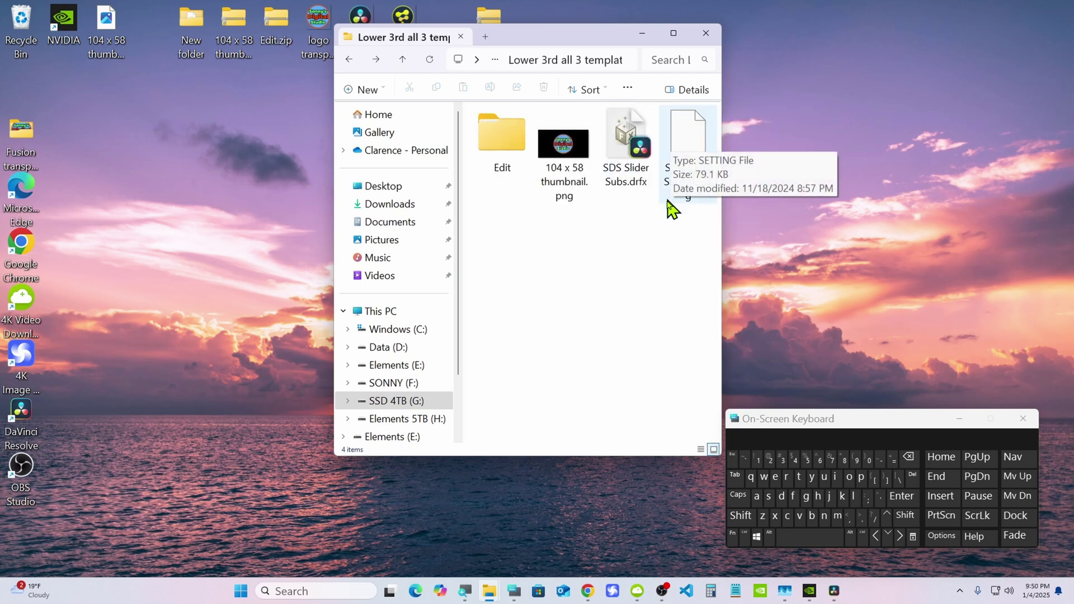
pyautogui.click(682, 191)
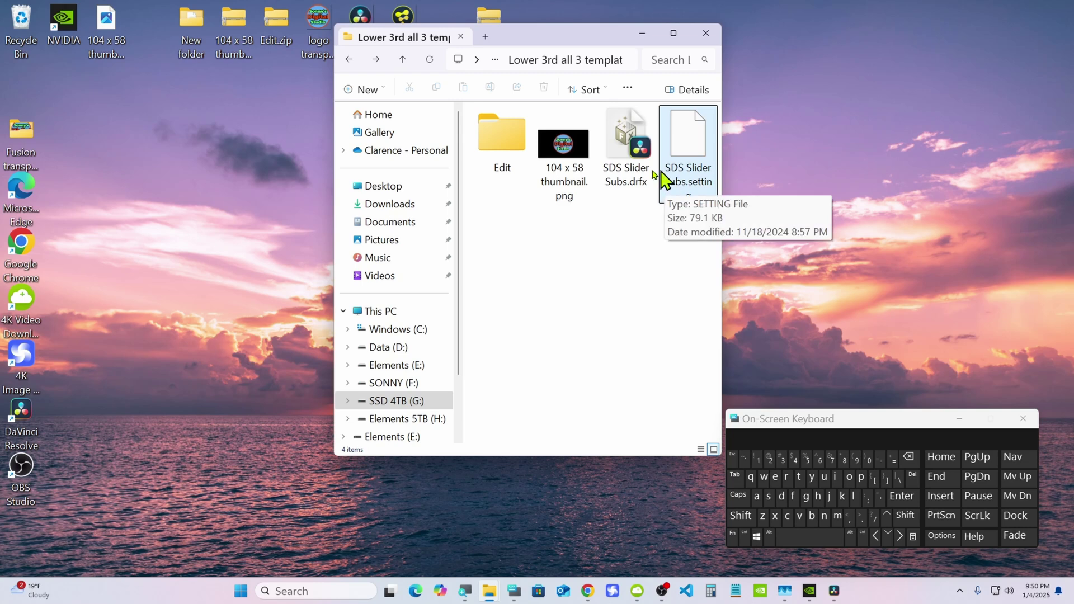
pyautogui.keyDown('ctrl'); pyautogui.click(669, 175); pyautogui.keyUp('ctrl')
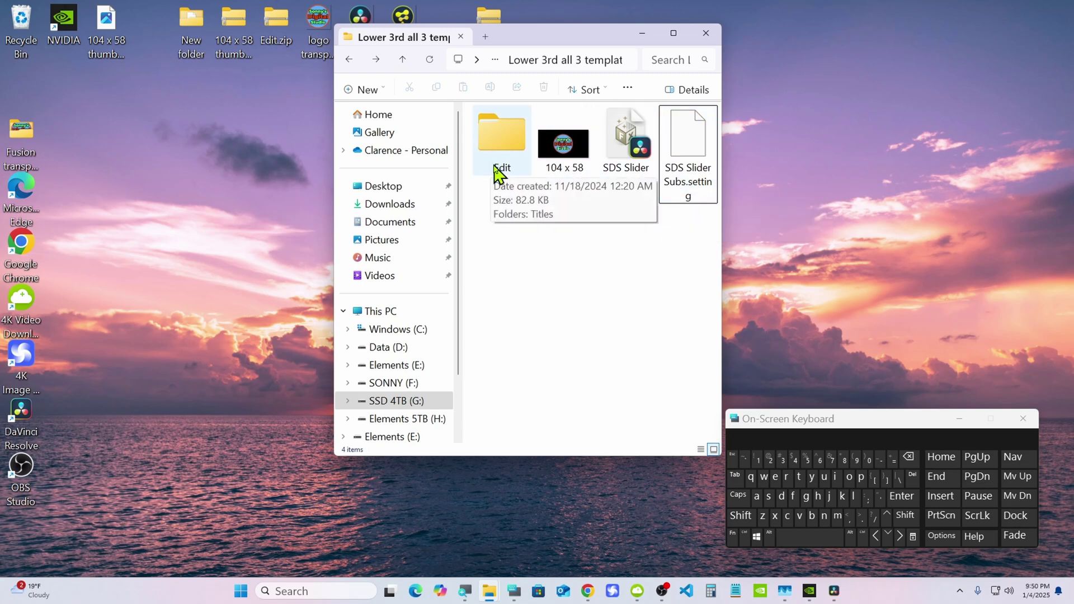
# Compress the Edit folder into a new ZIP file again.
pyautogui.click(497, 167)
pyautogui.rightClick(497, 169)
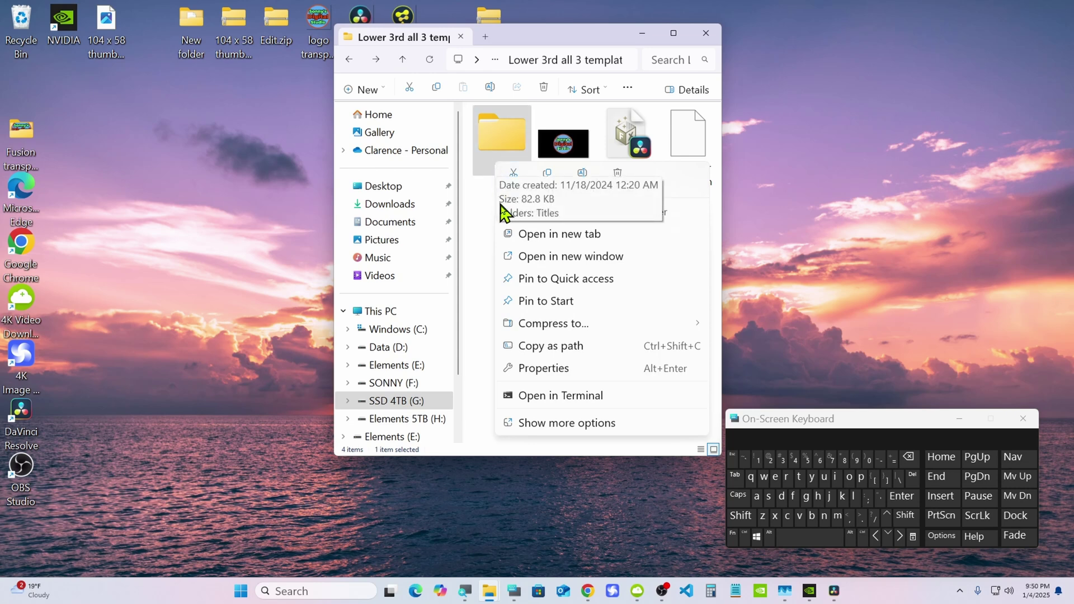
pyautogui.moveTo(562, 327)
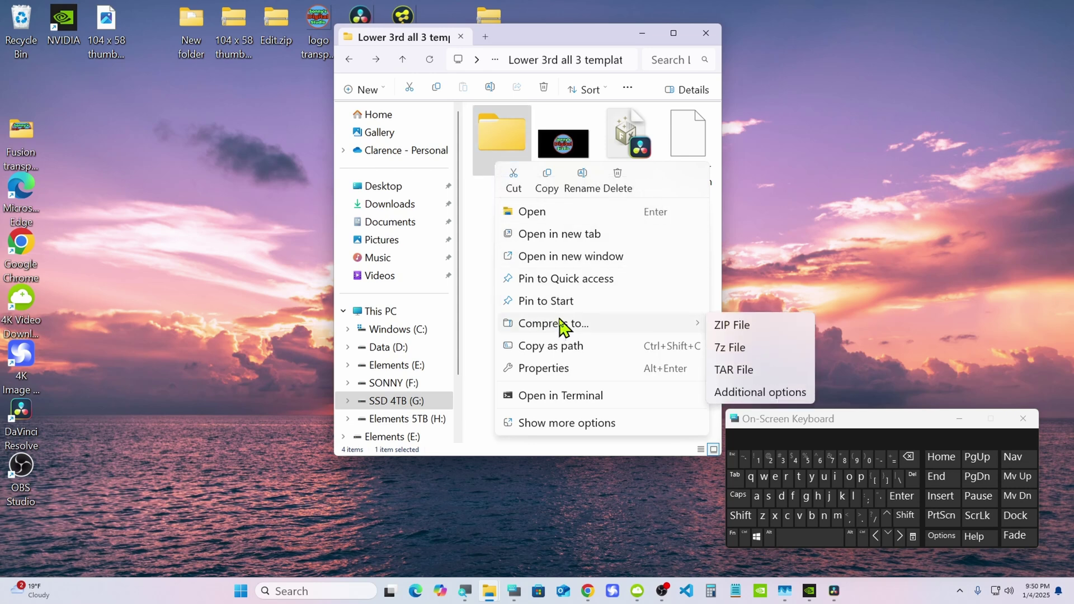
pyautogui.click(747, 323)
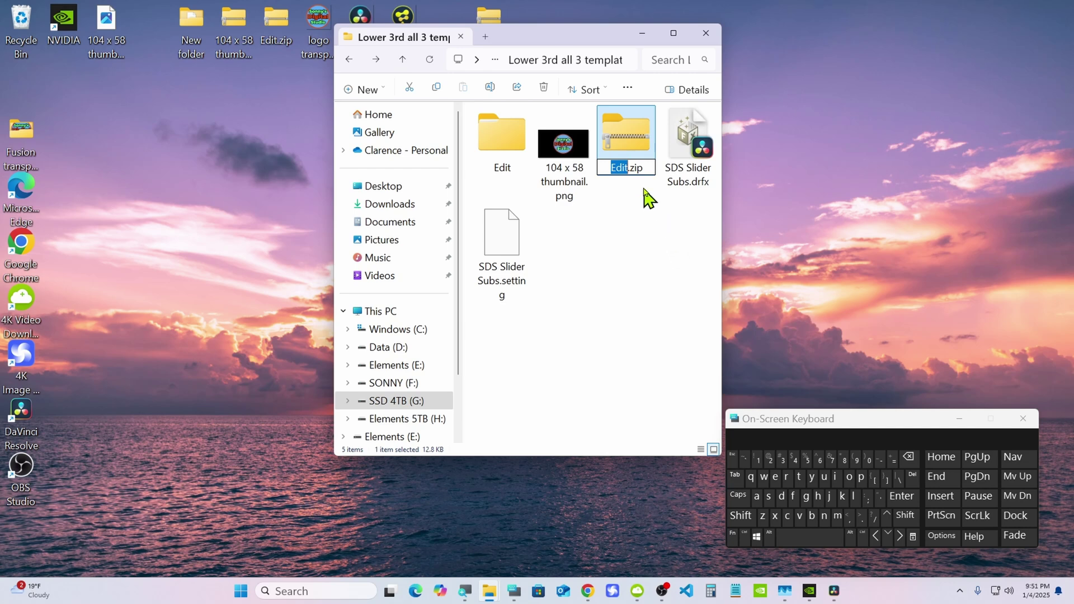
# Try to remove the .zip extension from the new archive's name, then decline the extension change.
pyautogui.click(625, 167)
pyautogui.click(908, 457)
pyautogui.click(907, 459)
pyautogui.click(908, 459)
pyautogui.click(908, 459)
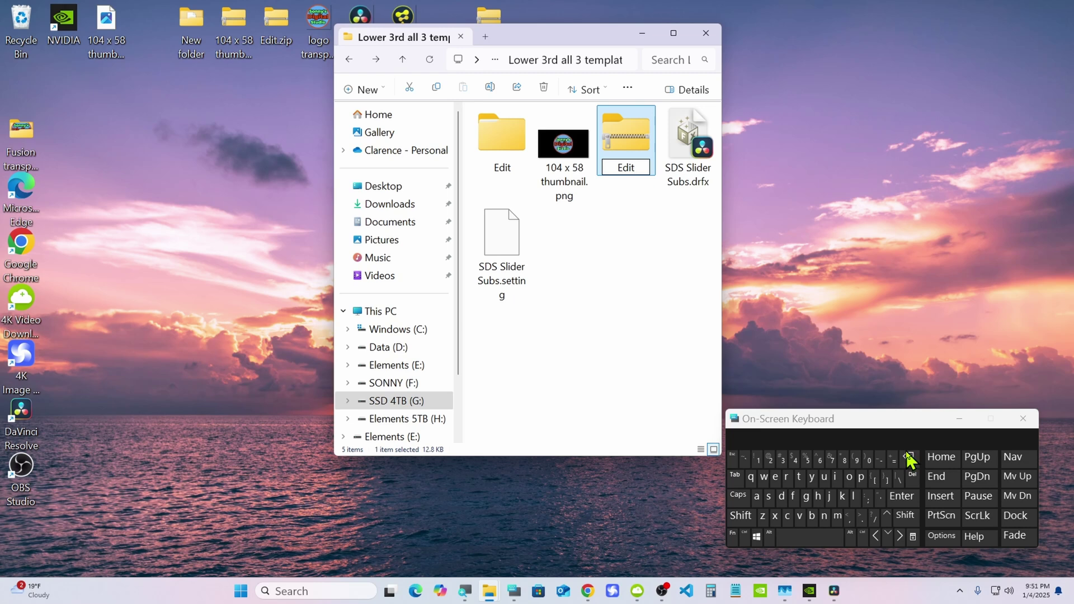
pyautogui.click(906, 492)
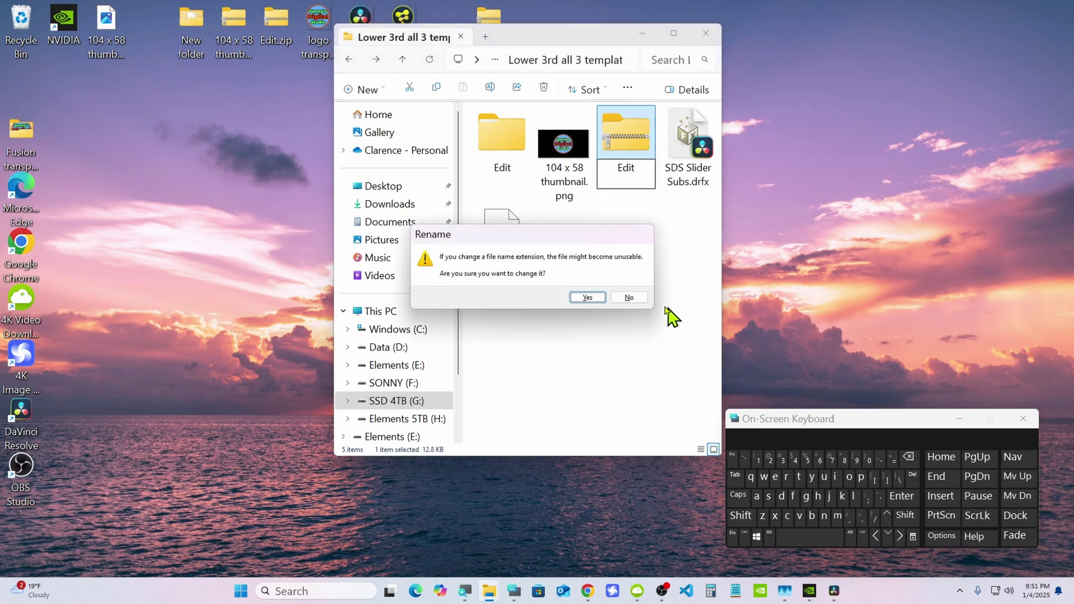
pyautogui.click(627, 297)
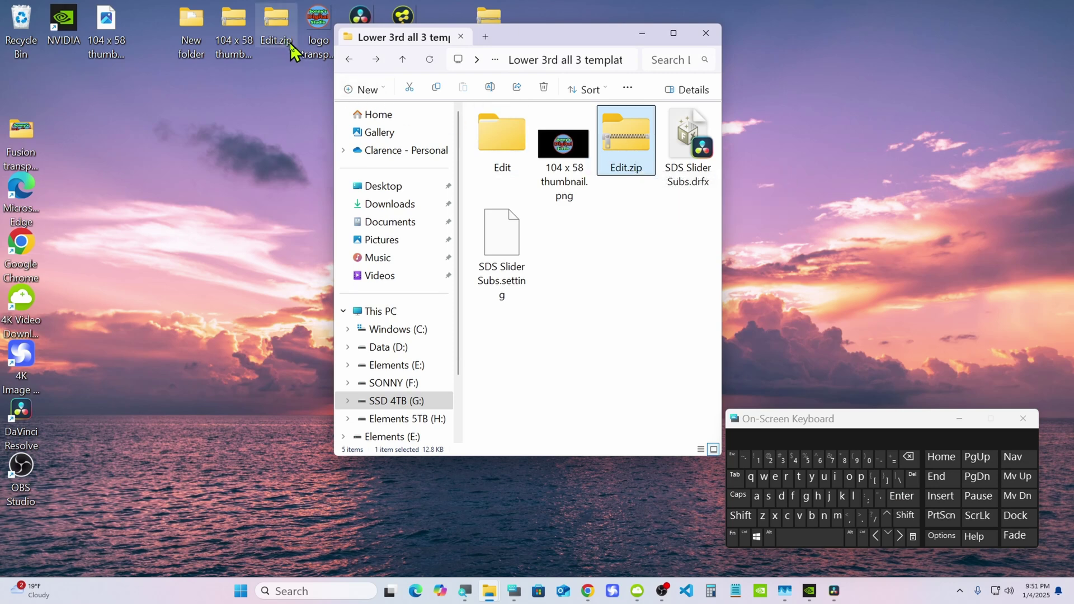
pyautogui.click(664, 213)
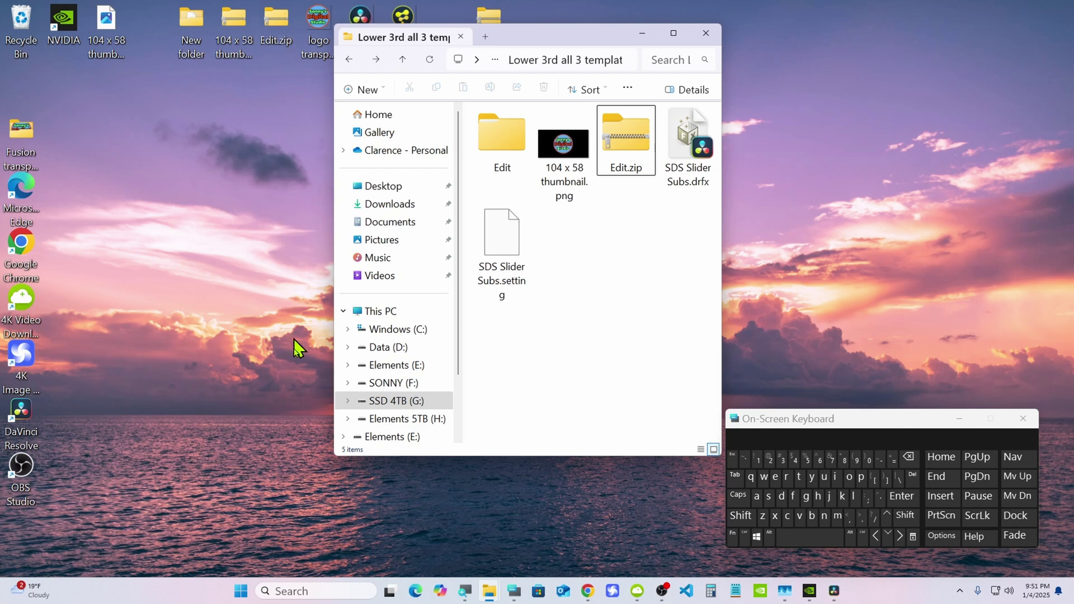
# Search Windows for "File" to find the setting that shows file extensions in File Explorer.
pyautogui.click(242, 591)
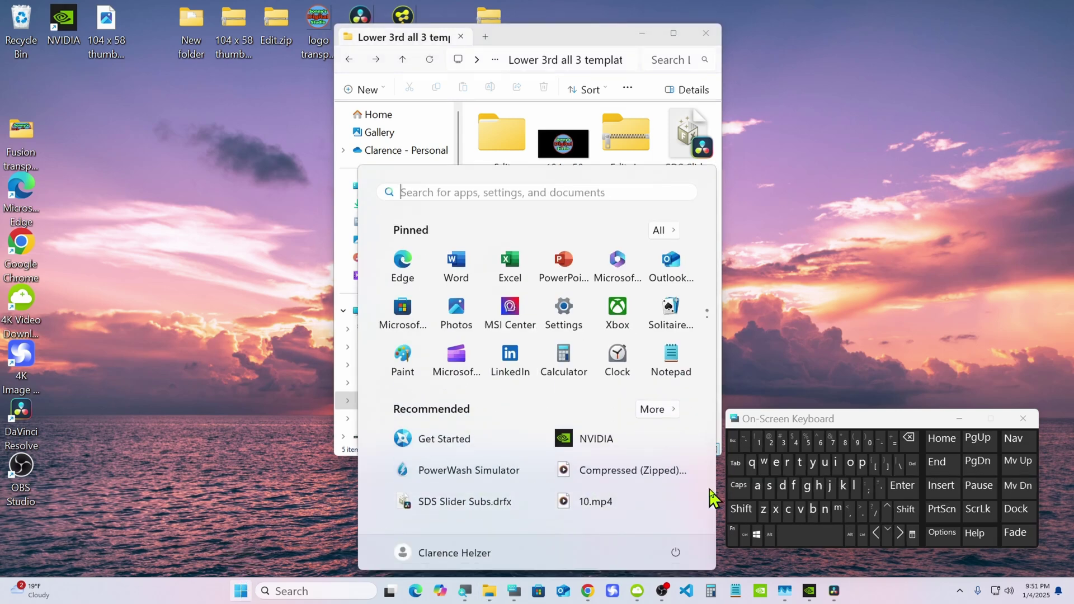
pyautogui.click(744, 509)
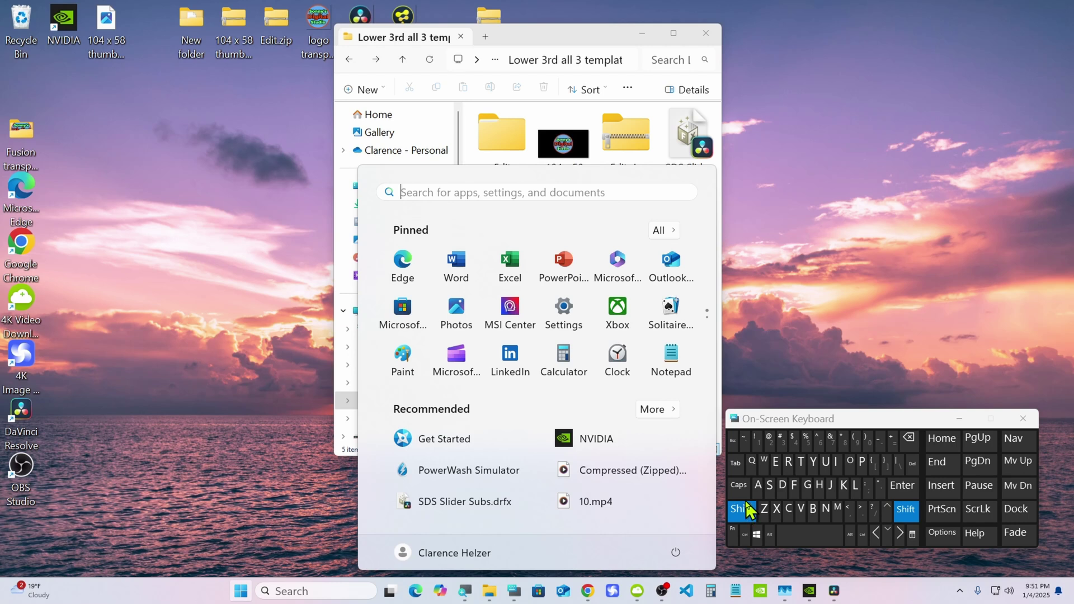
pyautogui.click(794, 485)
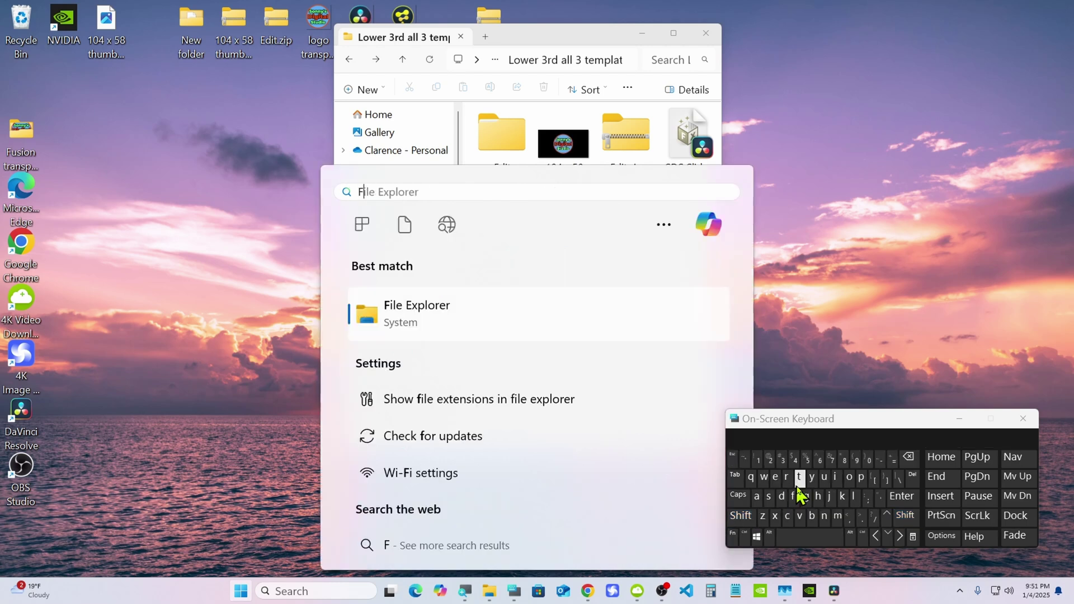
pyautogui.click(856, 498)
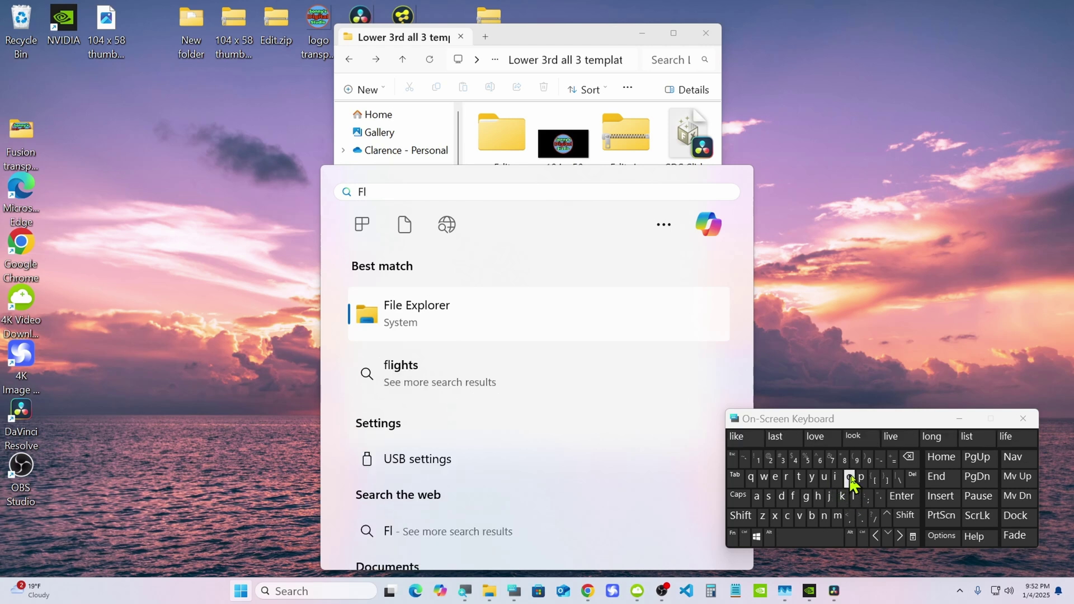
pyautogui.click(909, 457)
pyautogui.click(836, 477)
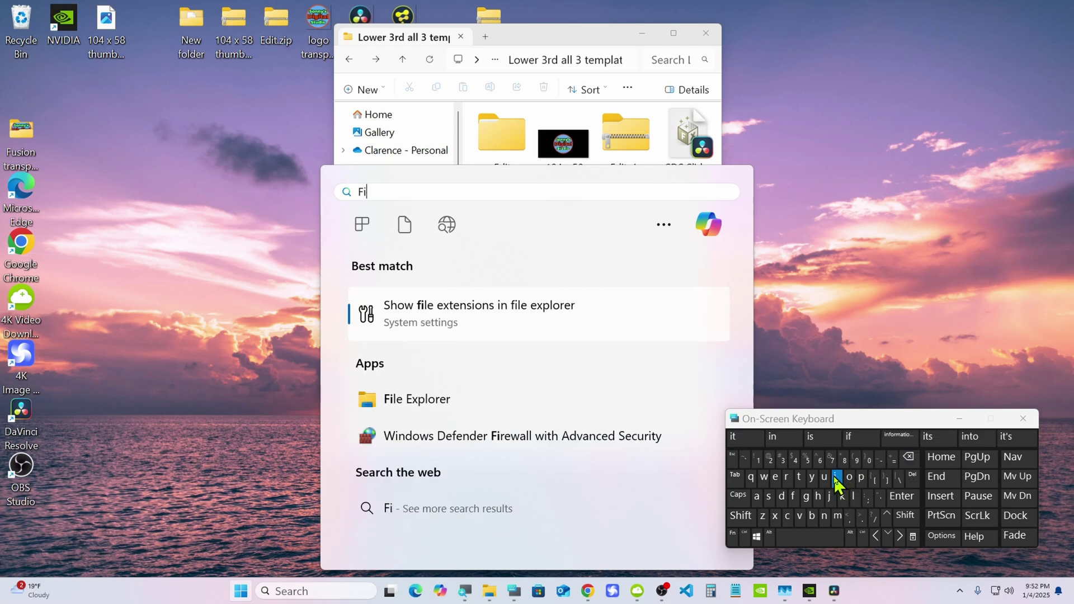
pyautogui.click(852, 495)
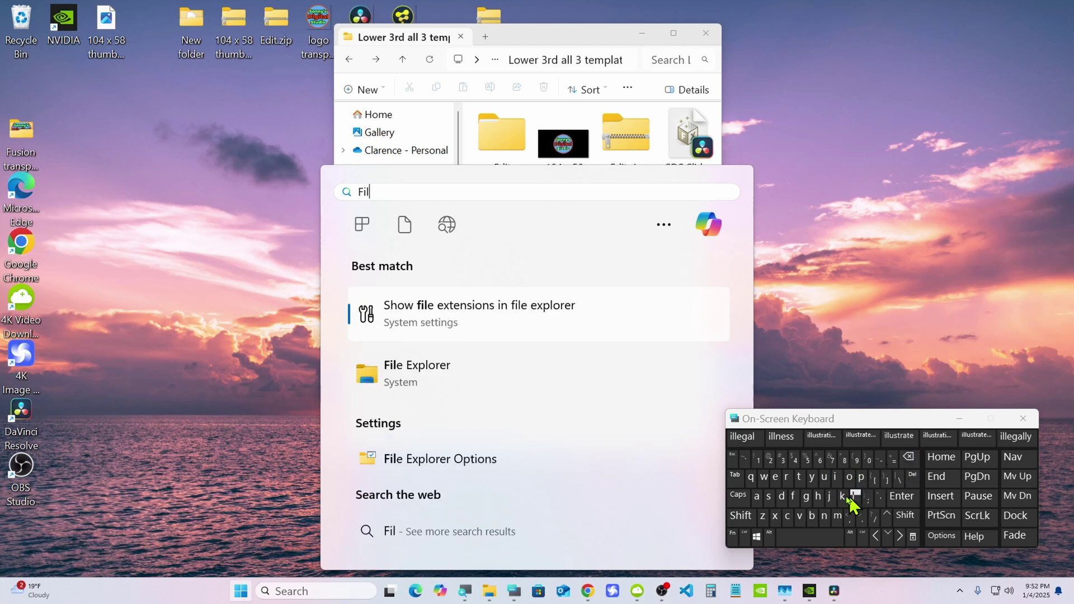
pyautogui.click(775, 478)
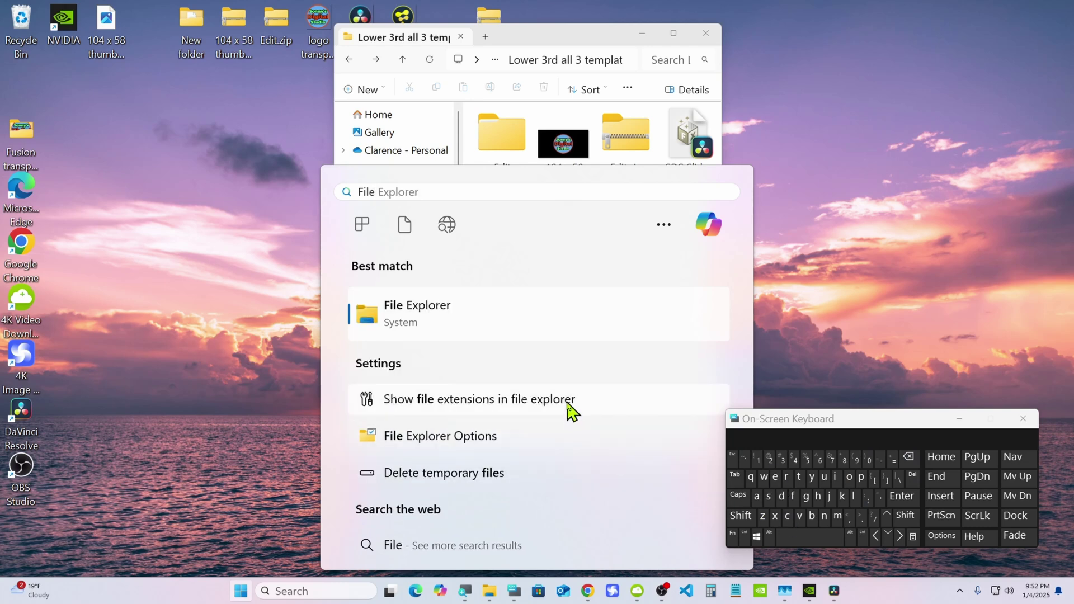
# Check the Show file extensions option in the developer settings, minimizing the on-screen keyboard for a clear view, and close Settings.
pyautogui.click(567, 403)
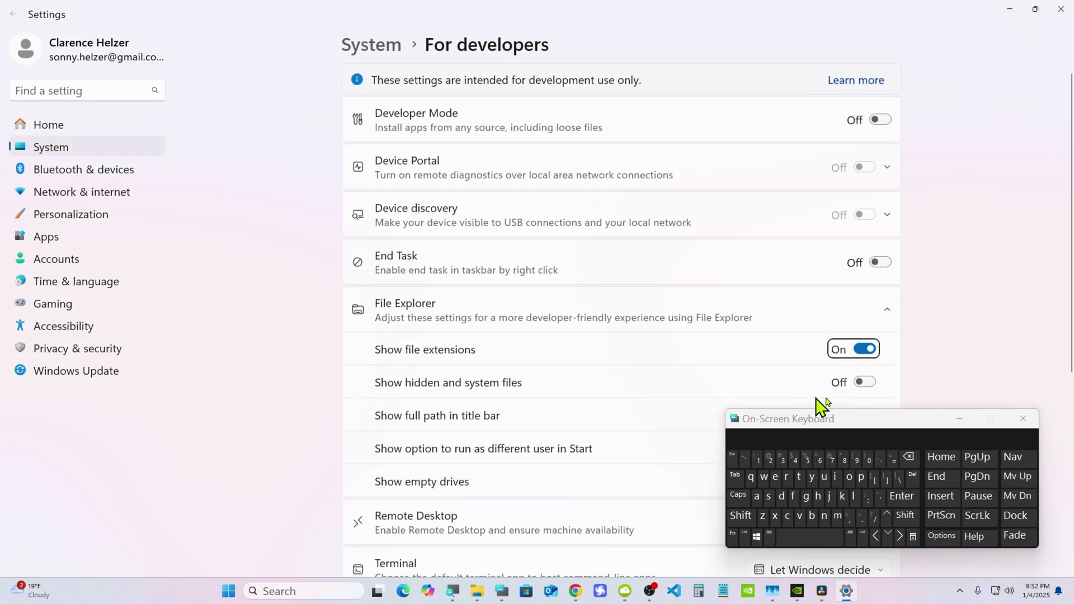
pyautogui.click(958, 419)
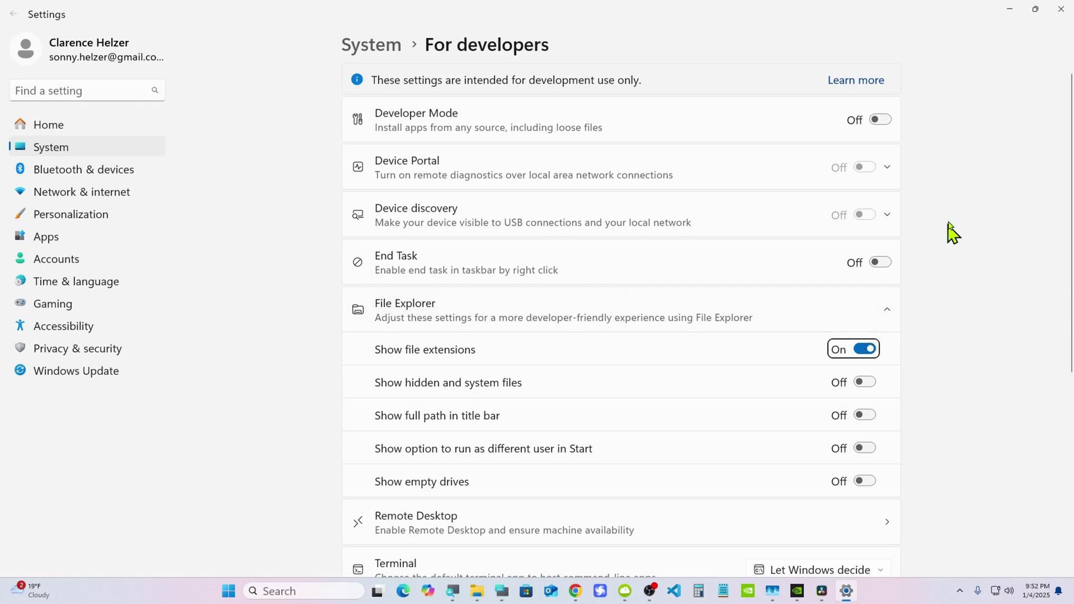
pyautogui.click(1061, 9)
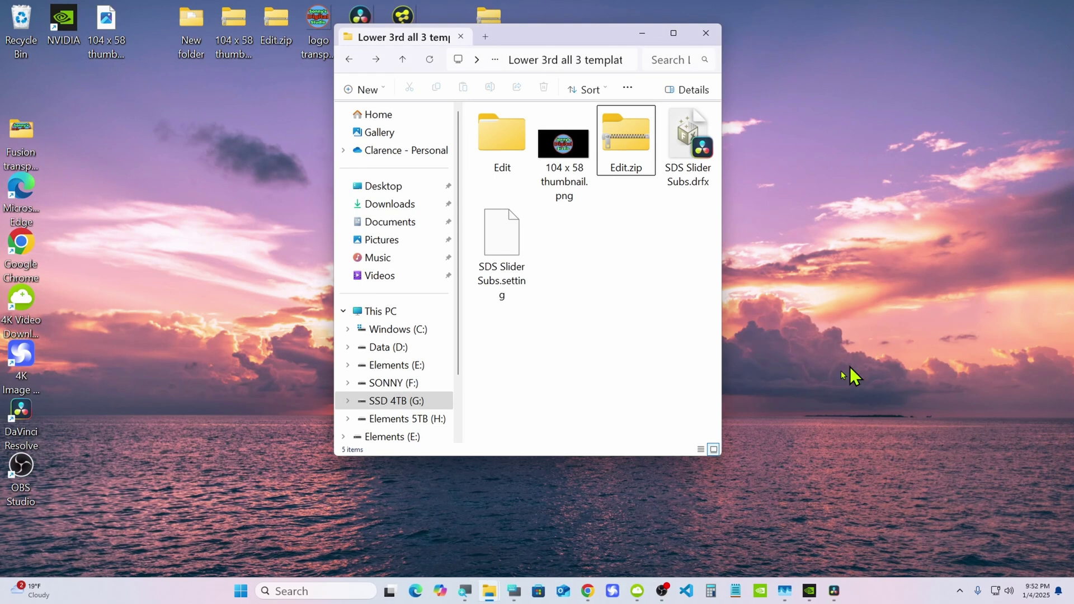